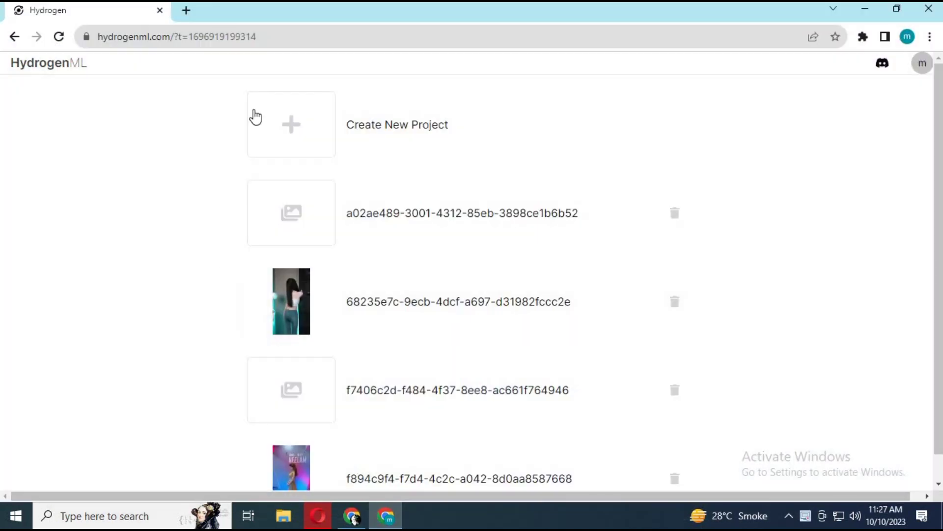
Review the account's profile, email and connected-account details, and close the account management window
{"action": "left_click", "coordinate": [282, 40]}
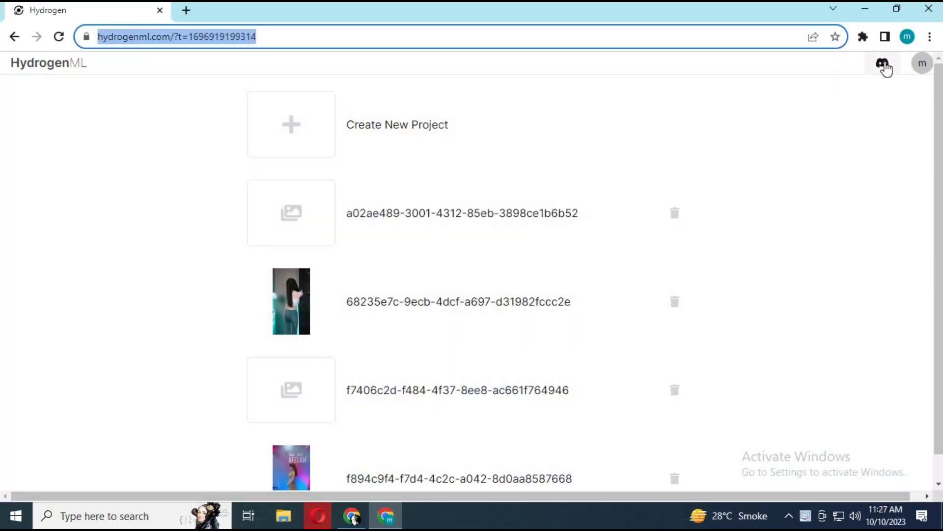
{"action": "left_click", "coordinate": [923, 64]}
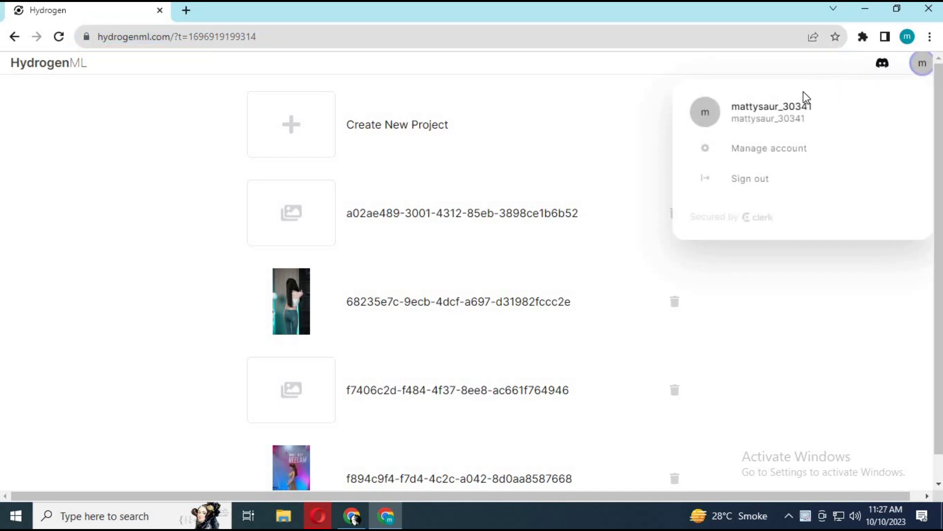
{"action": "left_click", "coordinate": [756, 156]}
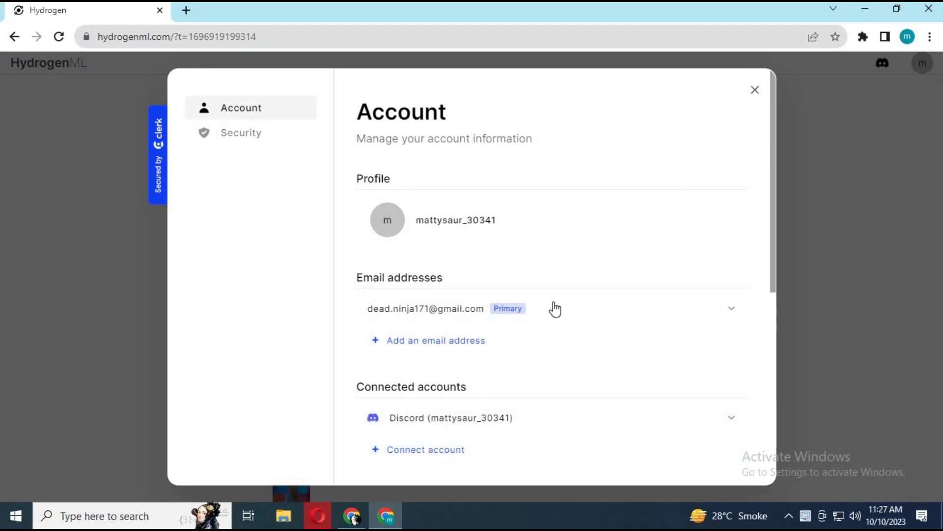
{"action": "left_click", "coordinate": [755, 91]}
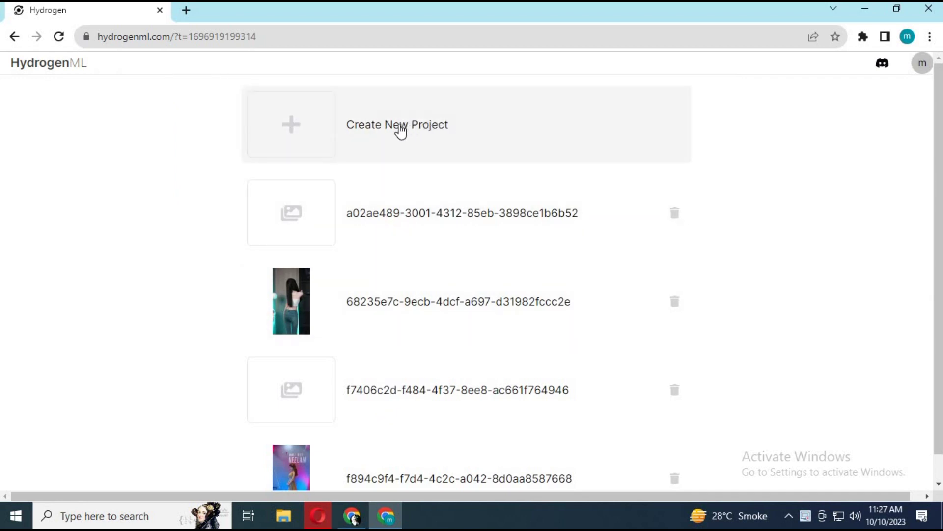
Create a new project and upload the videoplayback file from Downloads as its source video
{"action": "left_click", "coordinate": [401, 129]}
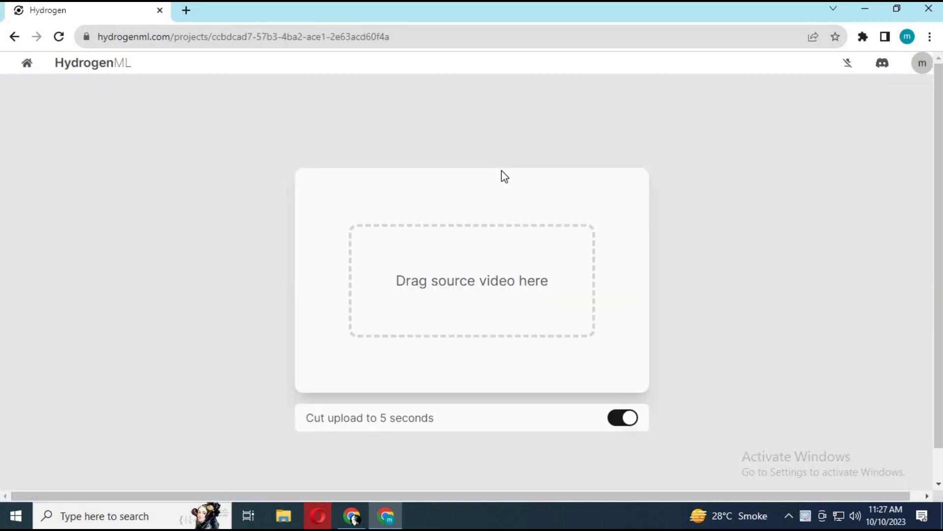
{"action": "left_click", "coordinate": [425, 270]}
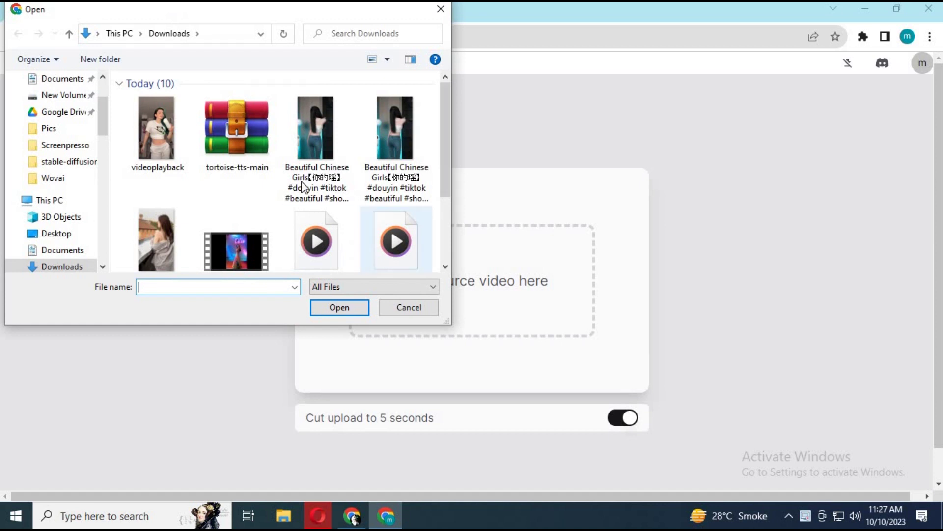
{"action": "double_click", "coordinate": [158, 143]}
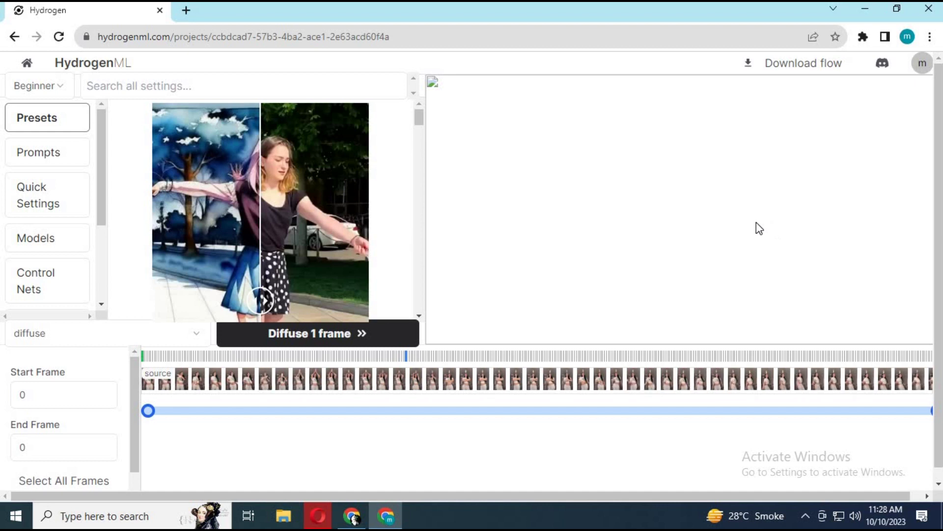
Examine the preset's before-and-after preview and the default positive and negative prompts
{"action": "left_click_drag", "start_coordinate": [270, 305], "coordinate": [381, 310]}
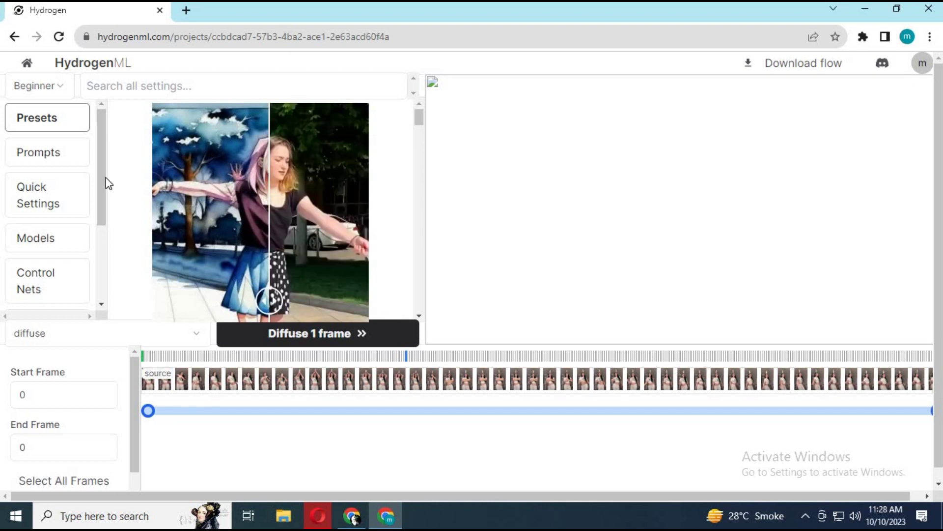
{"action": "left_click", "coordinate": [40, 159]}
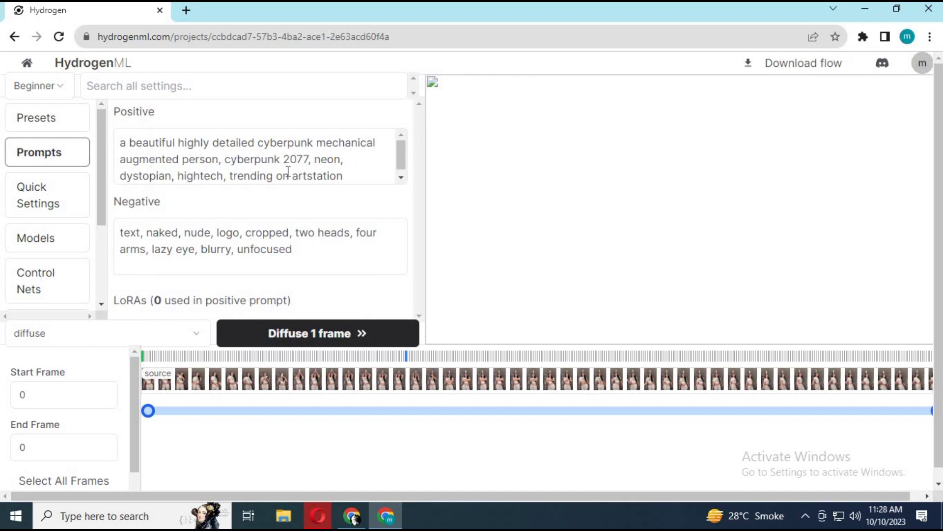
{"action": "left_click_drag", "start_coordinate": [288, 172], "coordinate": [46, 133]}
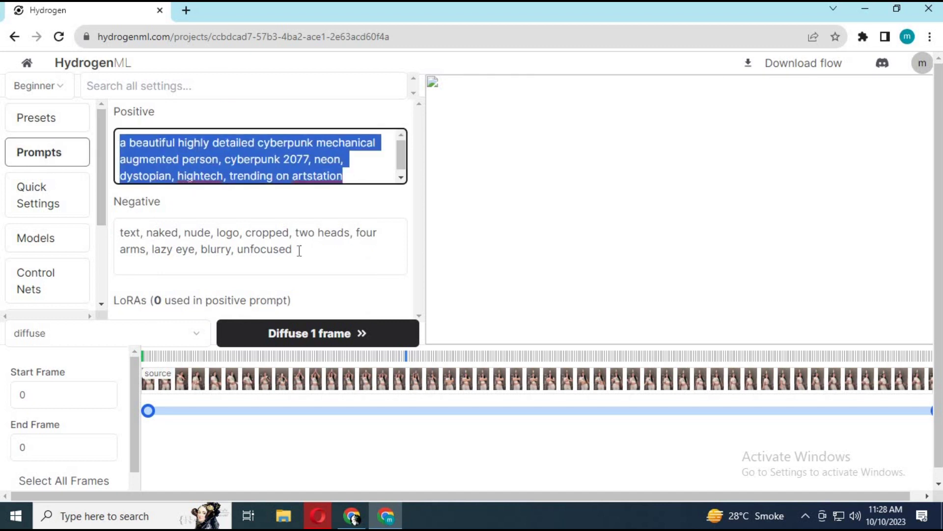
{"action": "left_click_drag", "start_coordinate": [297, 249], "coordinate": [75, 235]}
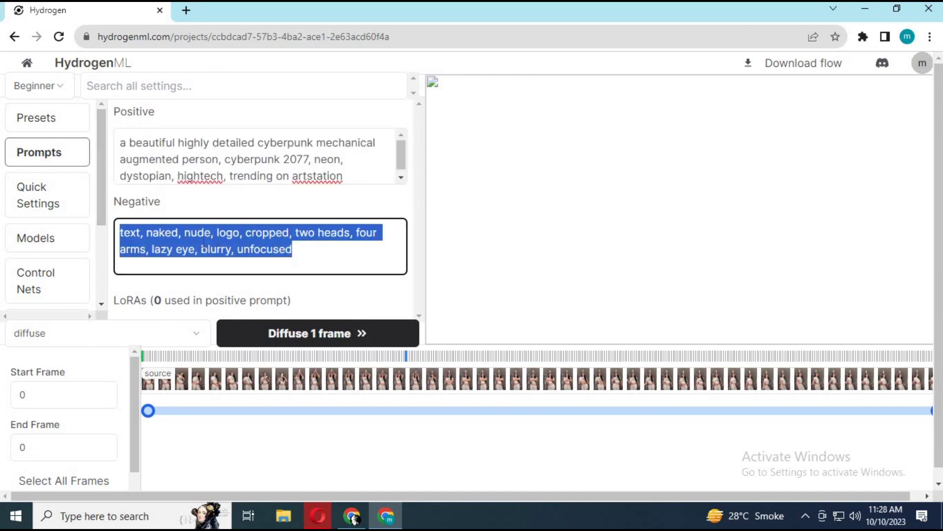
Enable Use Background Mask in the quick settings and review Flow Blend, Steps, Style Strength and CFG Scale
{"action": "left_click", "coordinate": [46, 197]}
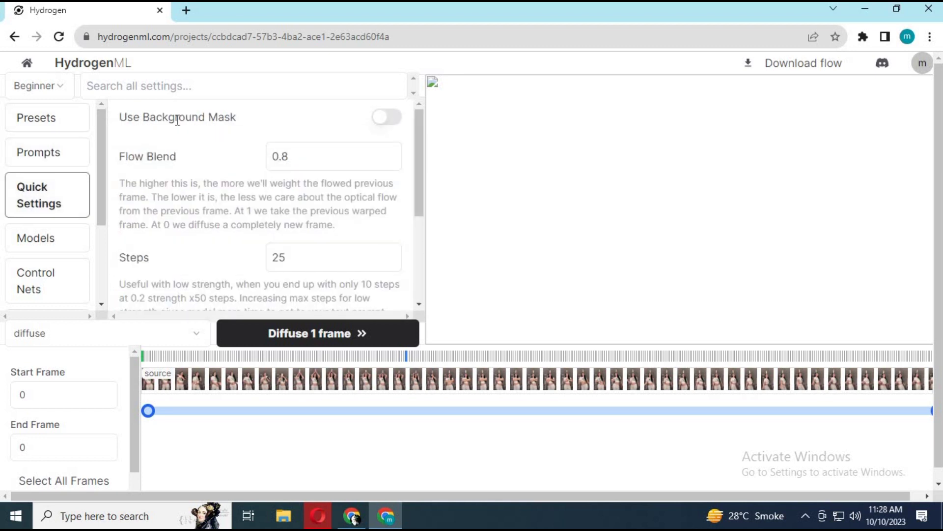
{"action": "left_click", "coordinate": [389, 118]}
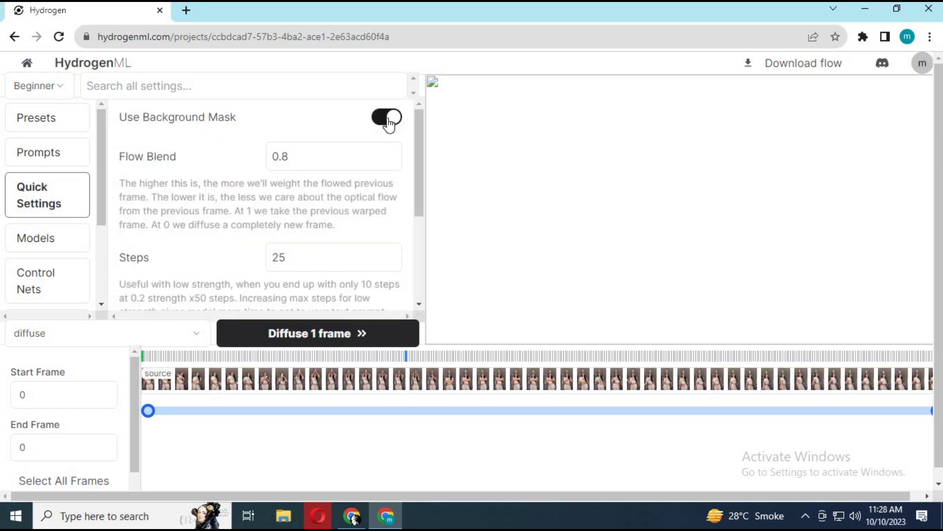
{"action": "left_click_drag", "start_coordinate": [418, 128], "coordinate": [422, 186]}
{"action": "scroll", "coordinate": [421, 184], "scroll_direction": "down", "scroll_amount": 1}
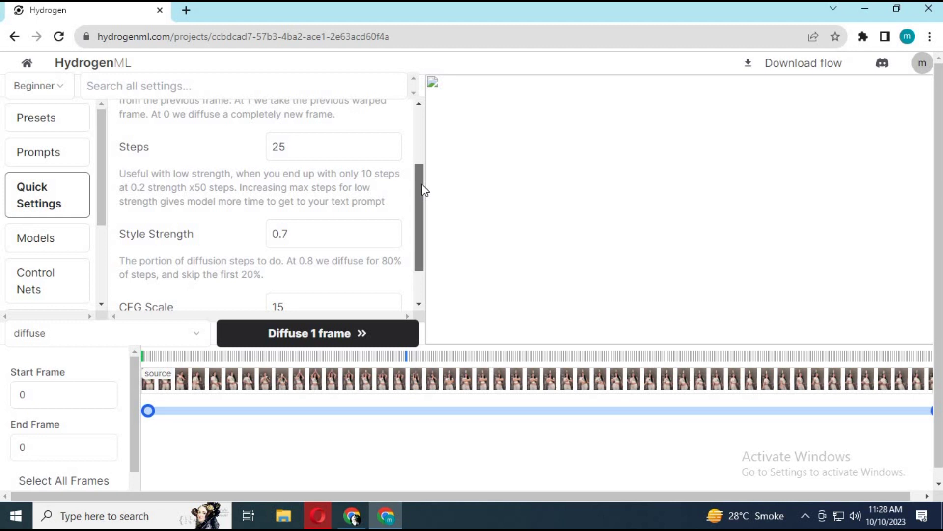
{"action": "left_click_drag", "start_coordinate": [422, 184], "coordinate": [422, 210]}
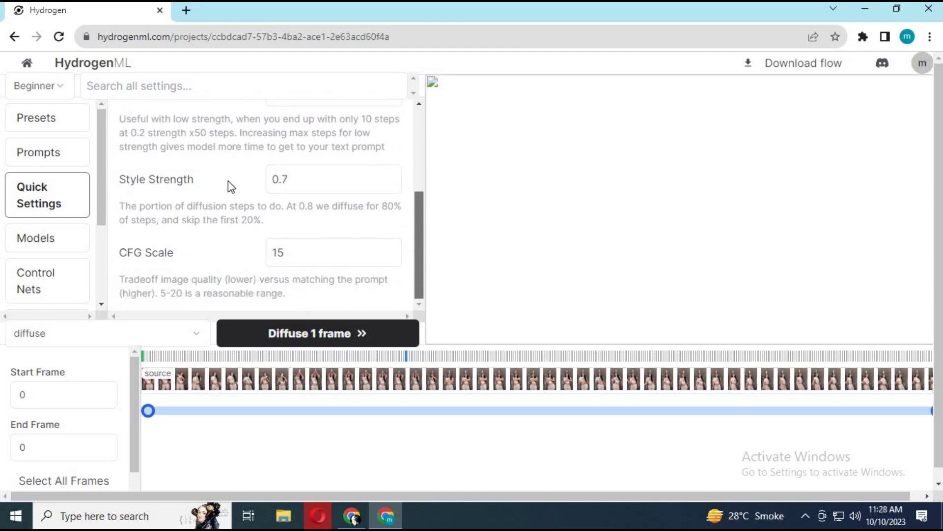
Examine the Models, Control Nets, LoRAs and Copy / Paste Settings sections
{"action": "left_click", "coordinate": [57, 237]}
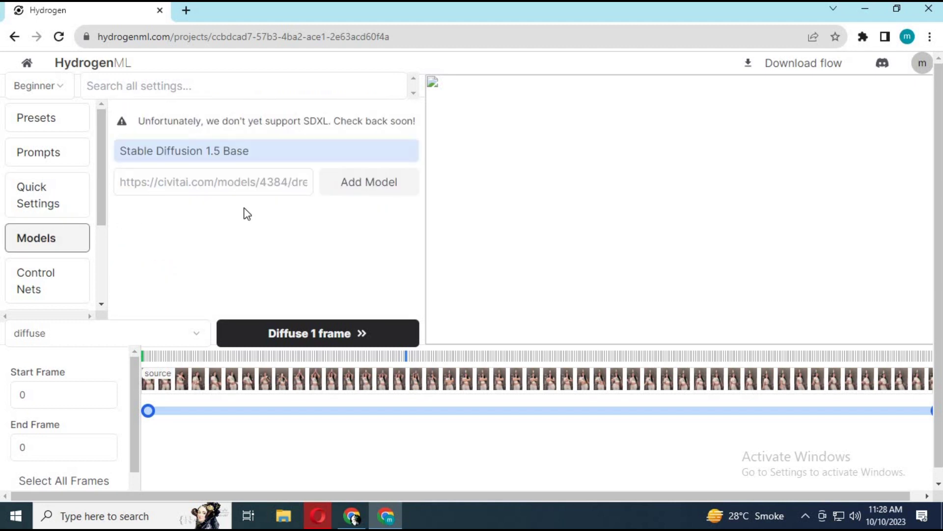
{"action": "left_click", "coordinate": [296, 187]}
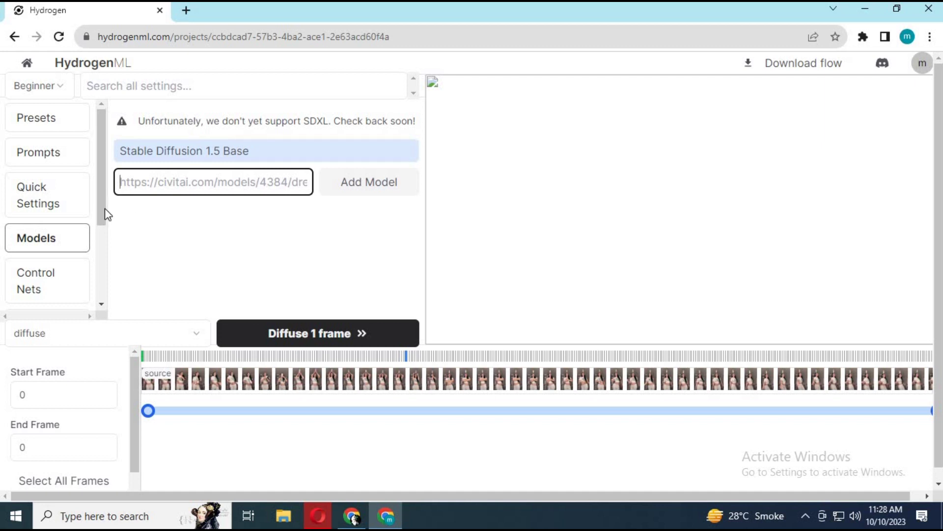
{"action": "scroll", "coordinate": [74, 216], "scroll_direction": "down", "scroll_amount": 1}
{"action": "left_click", "coordinate": [74, 216]}
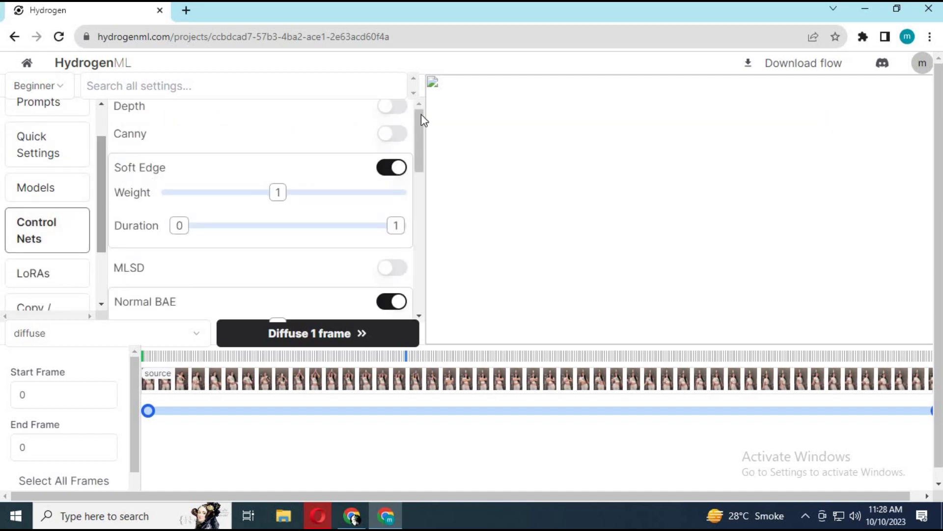
{"action": "left_click_drag", "start_coordinate": [421, 163], "coordinate": [426, 283]}
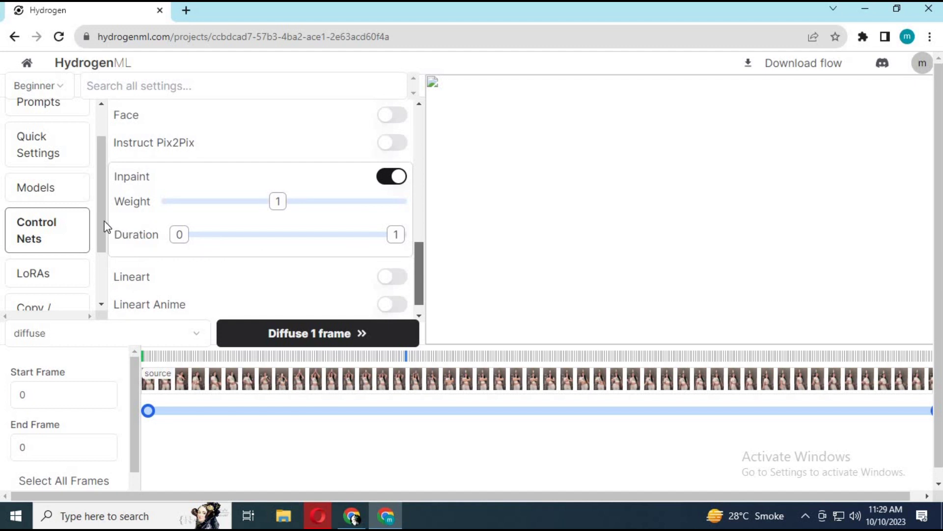
{"action": "scroll", "coordinate": [89, 250], "scroll_direction": "down", "scroll_amount": 3}
{"action": "left_click", "coordinate": [53, 196]}
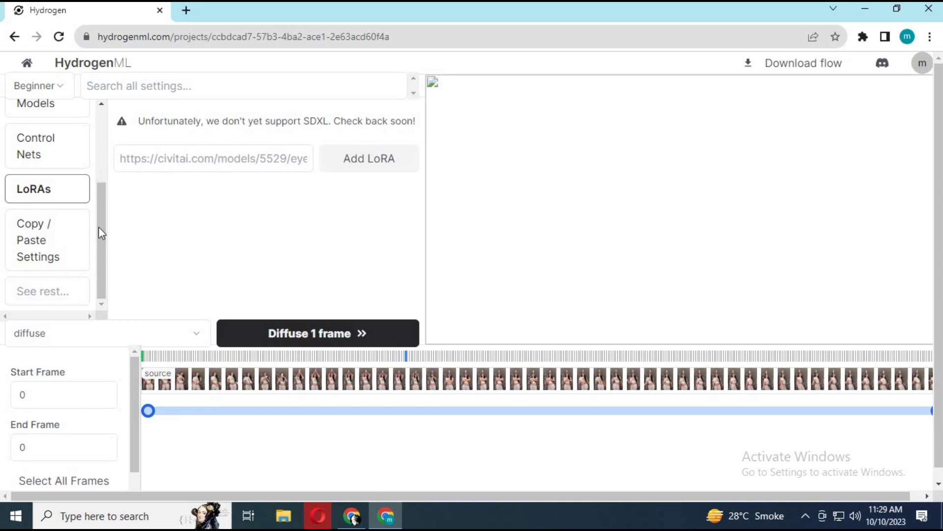
{"action": "left_click", "coordinate": [44, 251]}
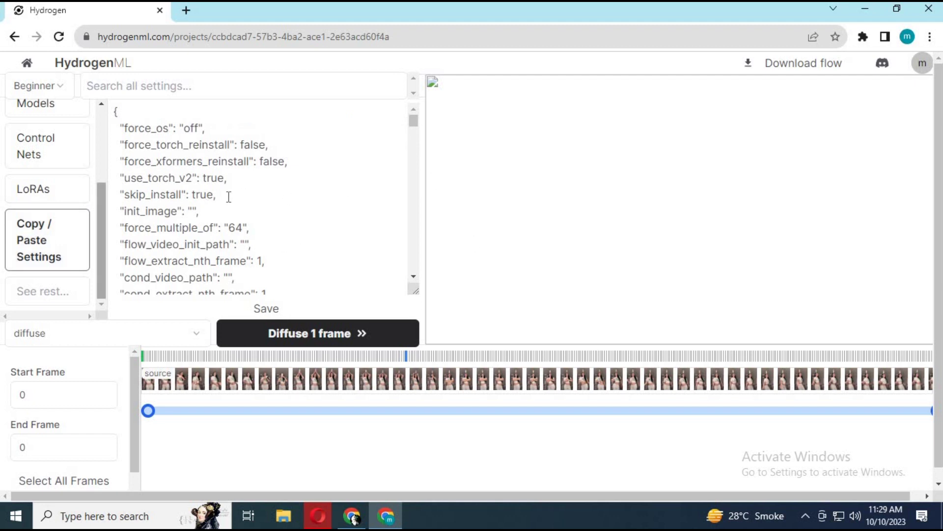
Show the complete Extreme-level settings and look through the Video Input Settings
{"action": "left_click", "coordinate": [60, 295]}
{"action": "left_click_drag", "start_coordinate": [101, 138], "coordinate": [100, 149]}
{"action": "left_click", "coordinate": [57, 204]}
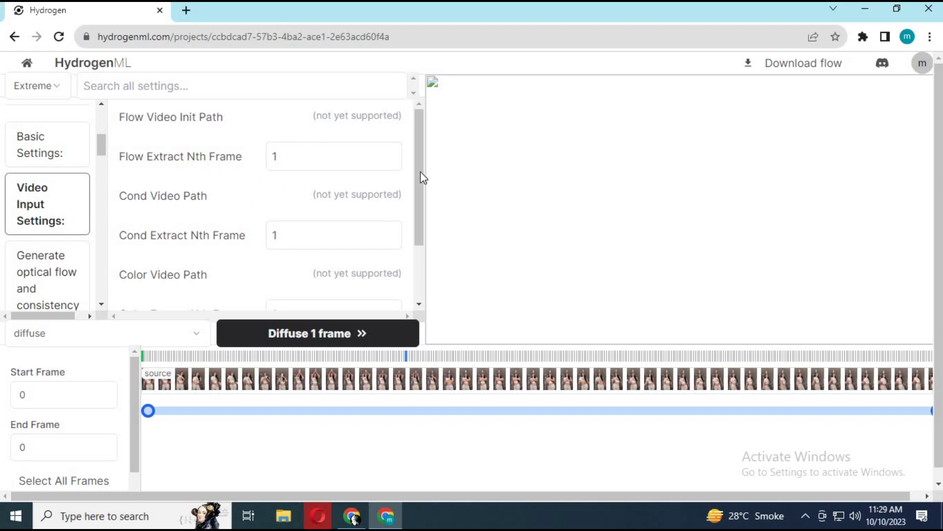
{"action": "left_click_drag", "start_coordinate": [421, 201], "coordinate": [417, 254]}
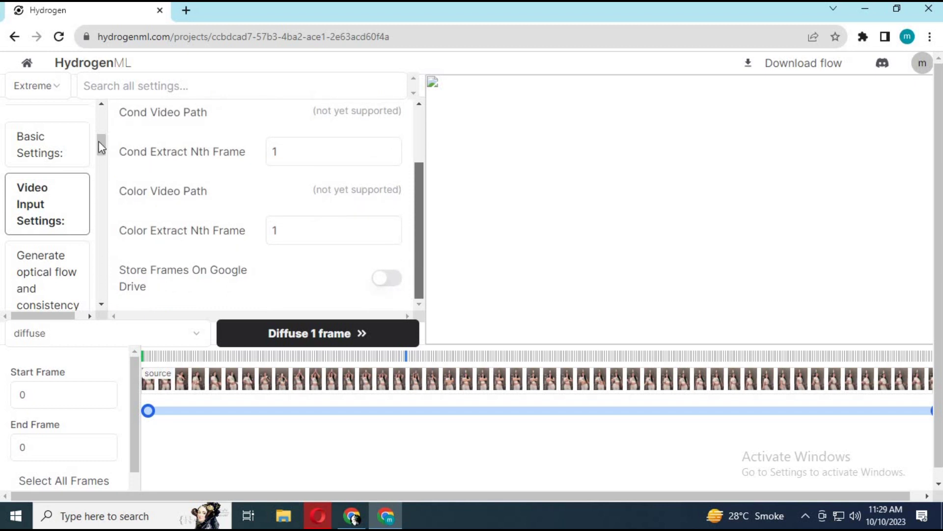
{"action": "left_click_drag", "start_coordinate": [101, 146], "coordinate": [102, 194]}
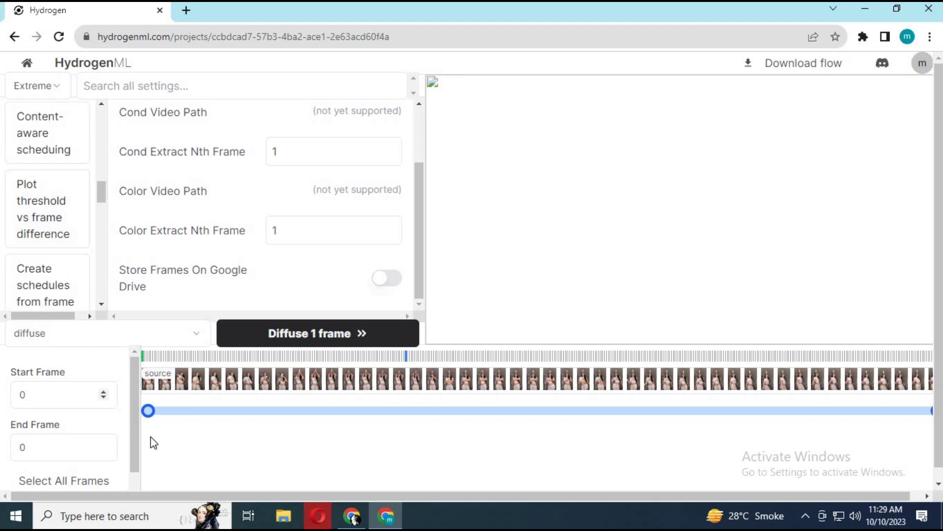
Select all frames of the video, 0 to 431, and start diffusing them
{"action": "left_click", "coordinate": [55, 480]}
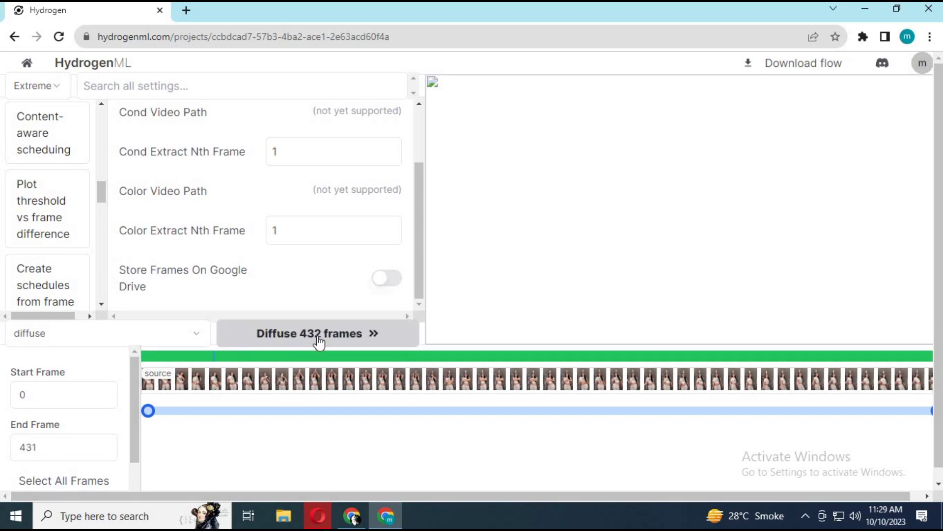
{"action": "left_click", "coordinate": [295, 333]}
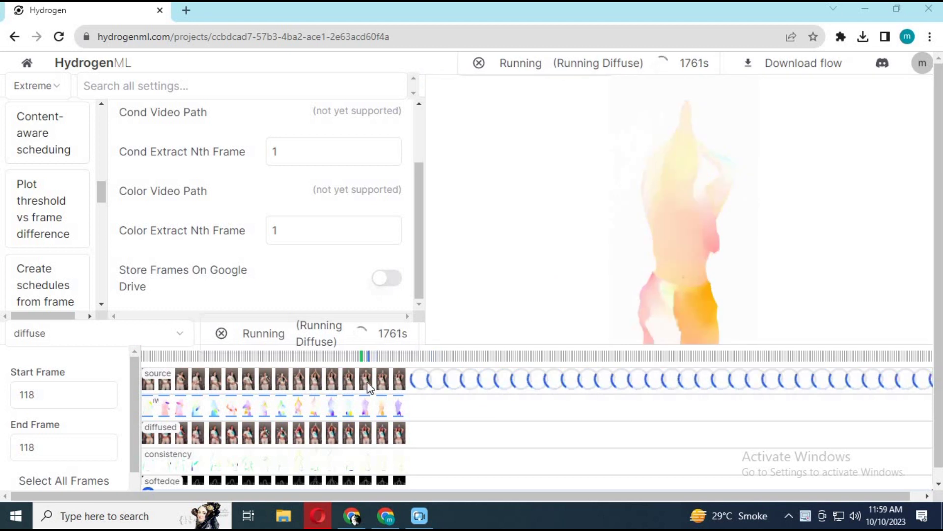
Preview individual frames from the source, flow and consistency tracks
{"action": "left_click", "coordinate": [367, 381]}
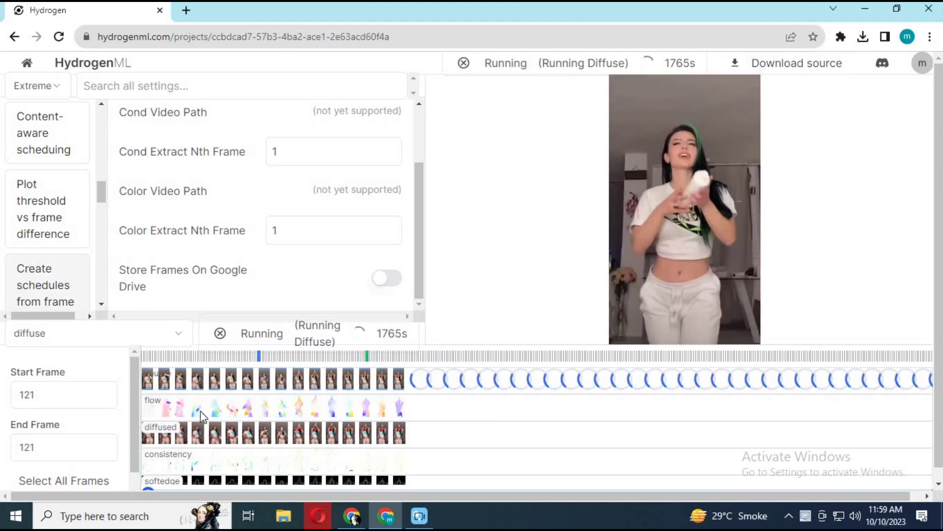
{"action": "left_click", "coordinate": [222, 414]}
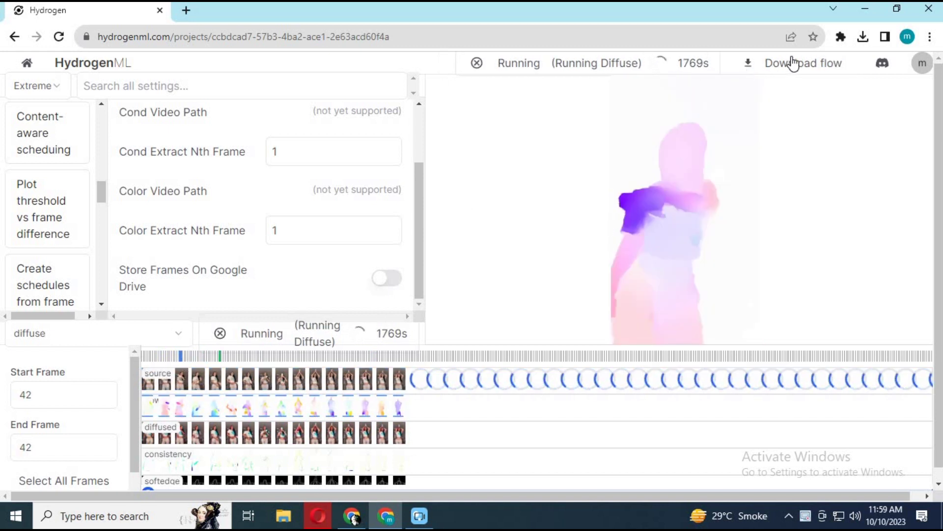
{"action": "left_click", "coordinate": [303, 460]}
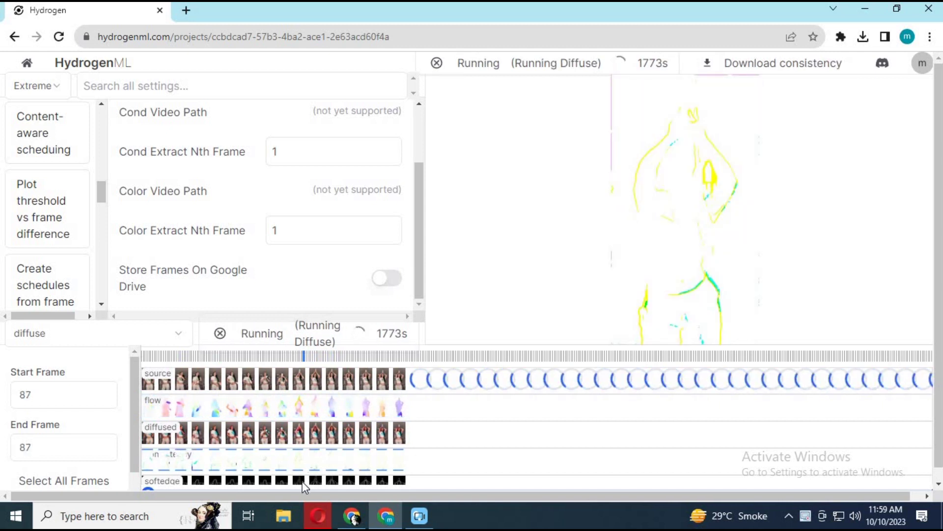
Download the softedge track and watch the resulting video in its own browser tab
{"action": "left_click", "coordinate": [302, 481]}
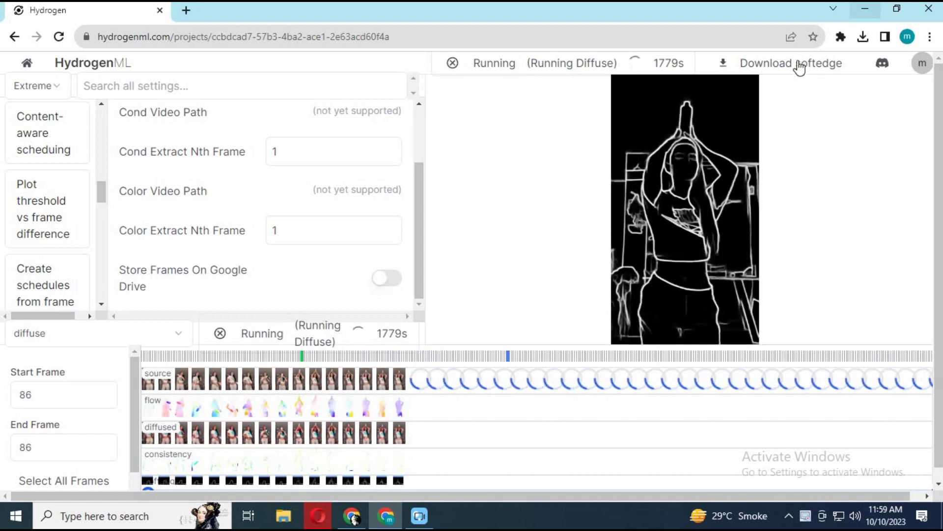
{"action": "left_click", "coordinate": [796, 63]}
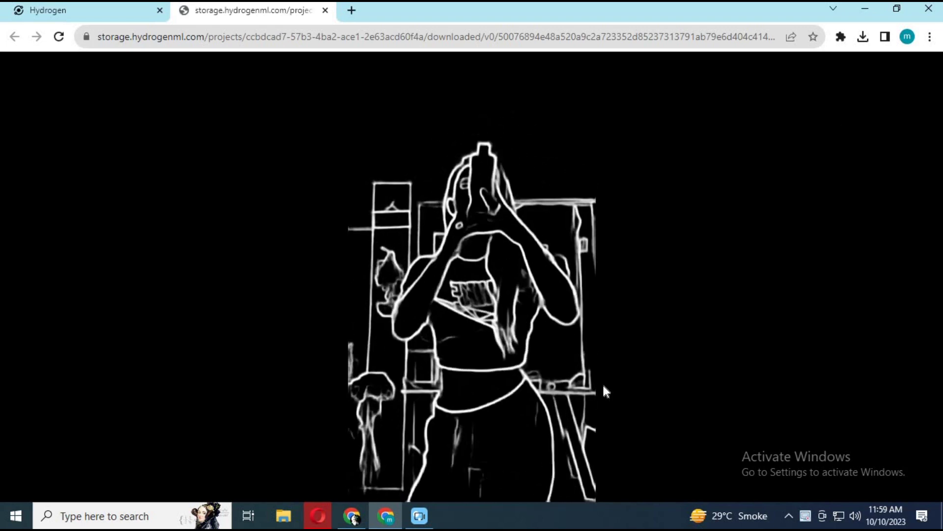
{"action": "mouse_move", "coordinate": [594, 413]}
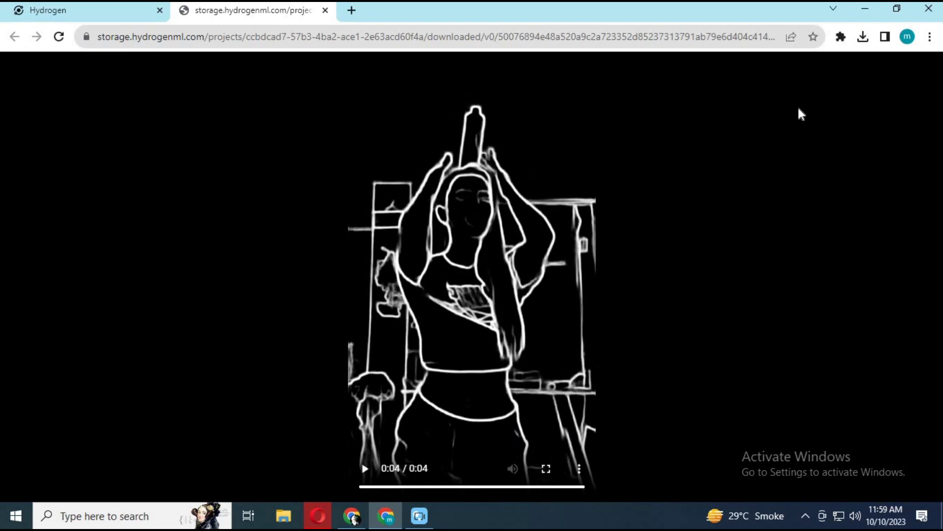
Return to the Hydrogen project, preview a consistency frame and download the flow track
{"action": "left_click", "coordinate": [44, 11]}
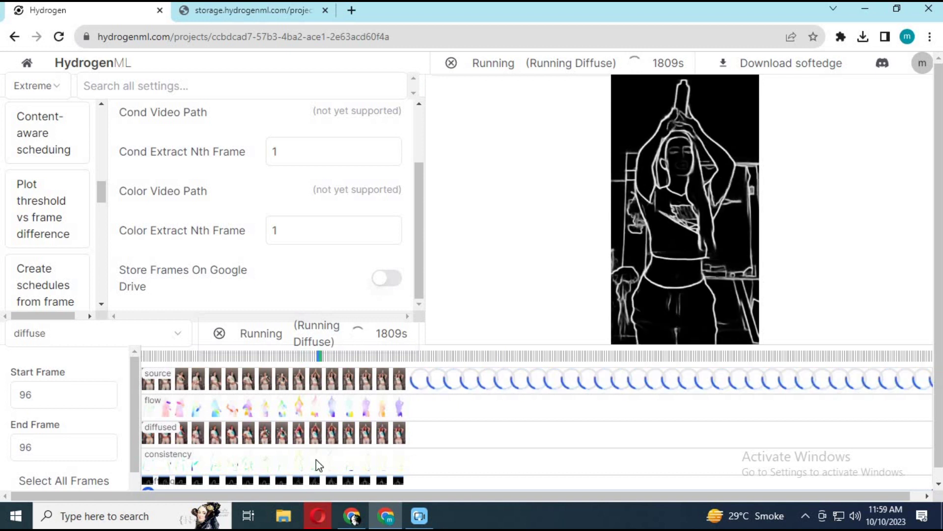
{"action": "left_click", "coordinate": [317, 459]}
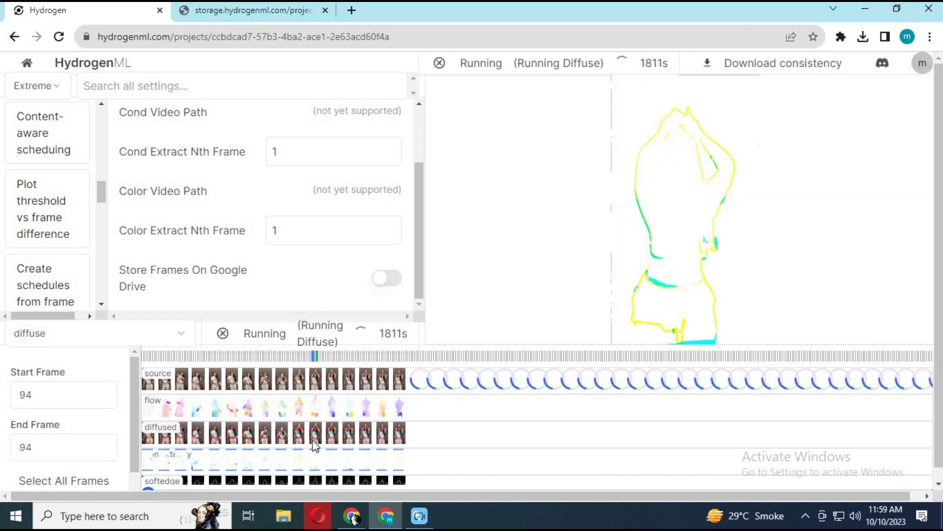
{"action": "left_click", "coordinate": [319, 404]}
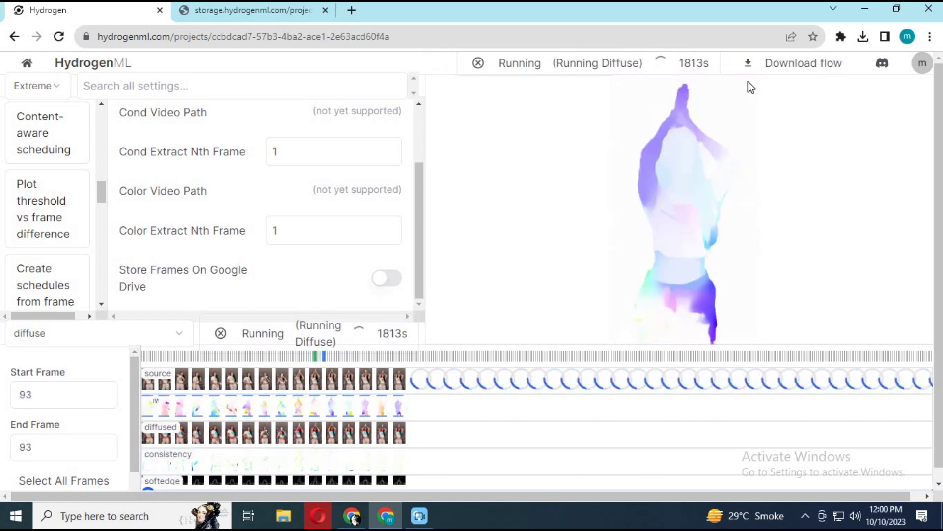
{"action": "left_click", "coordinate": [799, 64]}
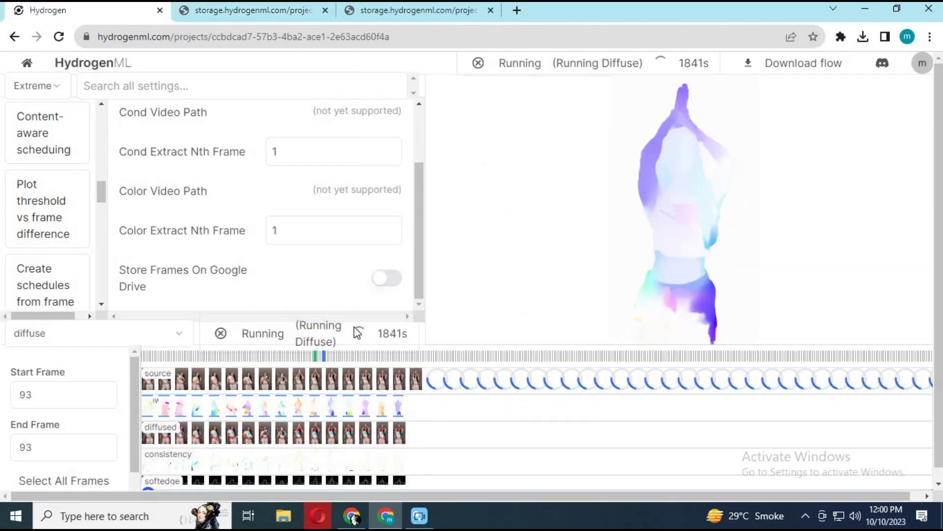
Preview frame 111 of the diffused track and download the diffused video
{"action": "left_click", "coordinate": [349, 438]}
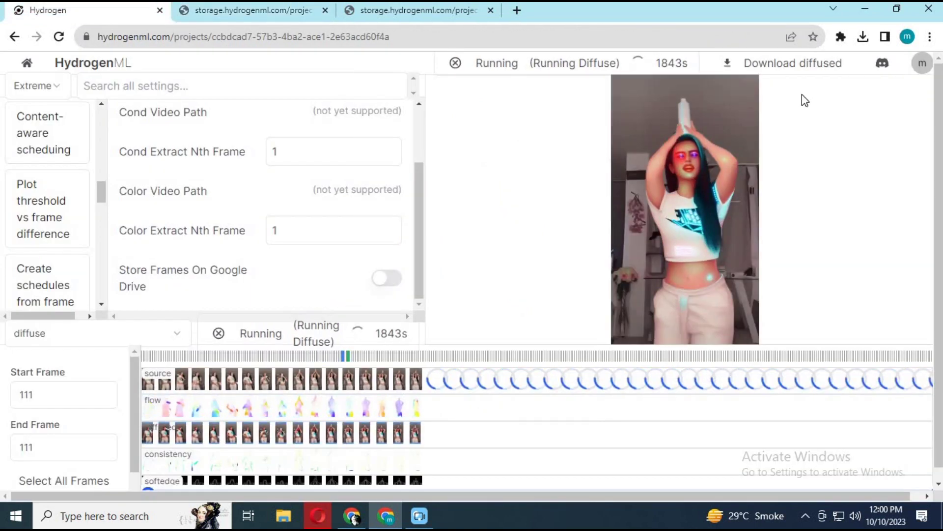
{"action": "left_click", "coordinate": [818, 73]}
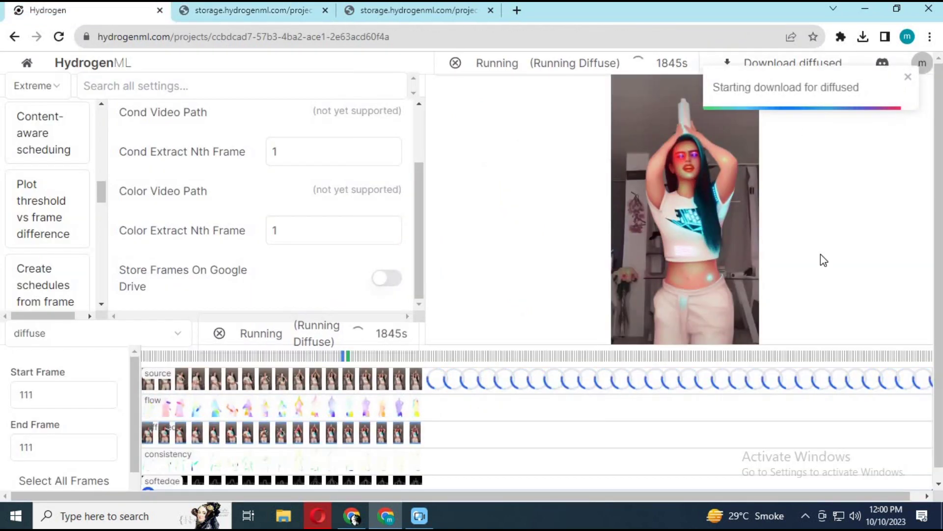